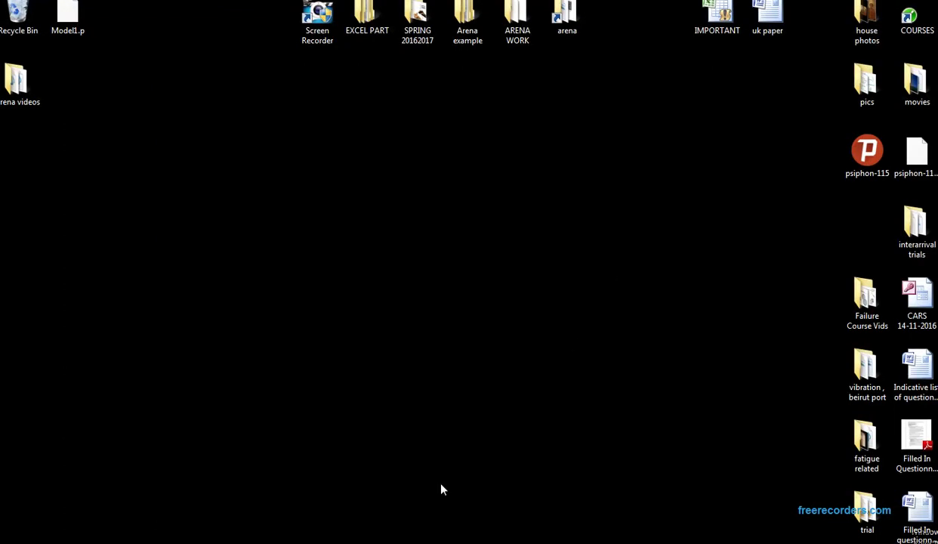
# Step: Restore the Arena window and run the Create–Dispose model so its VBA message box appears
pyautogui.click(257, 521)
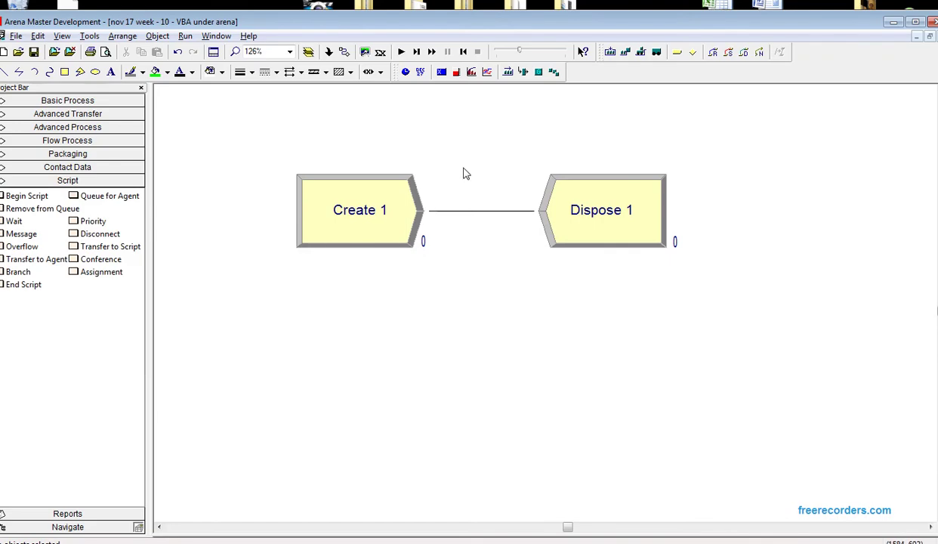
pyautogui.click(403, 53)
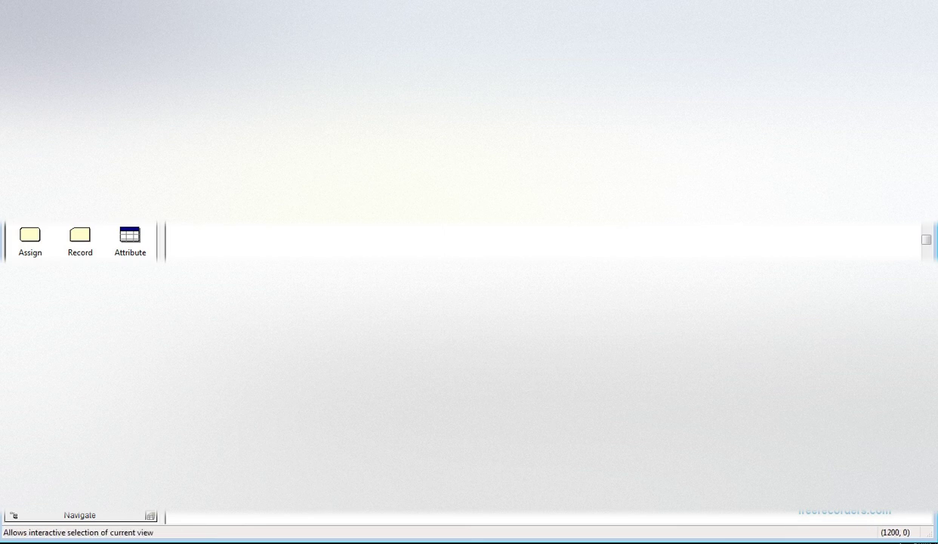
# Step: Zoom in on the Create and Dispose modules in the model window
pyautogui.moveTo(483, 231); pyautogui.dragTo(476, 227)
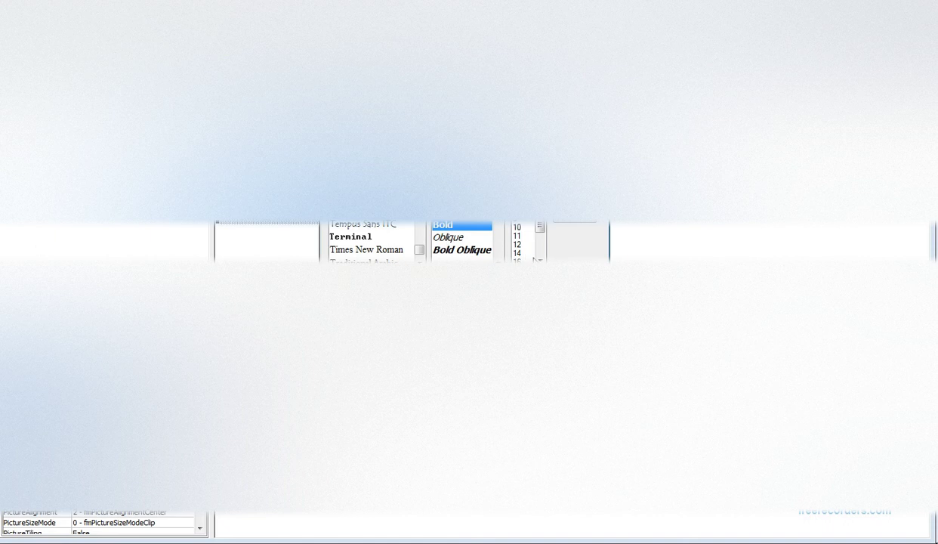
# Step: Scroll the Font dialog's Size list to show the larger font sizes
pyautogui.click(540, 258)
pyautogui.click(540, 257)
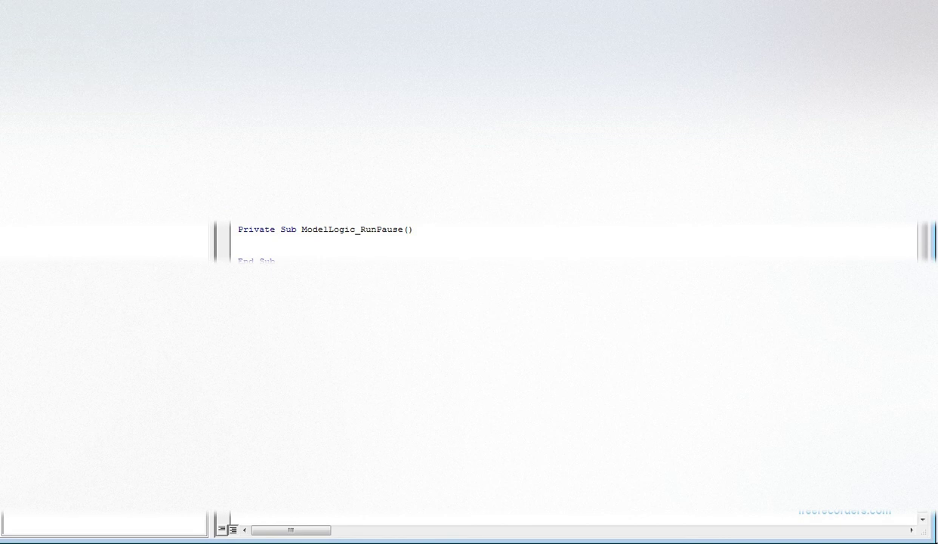
# Step: Scroll up three notches in the Visual Basic Editor
pyautogui.scroll(1, 574, 242)
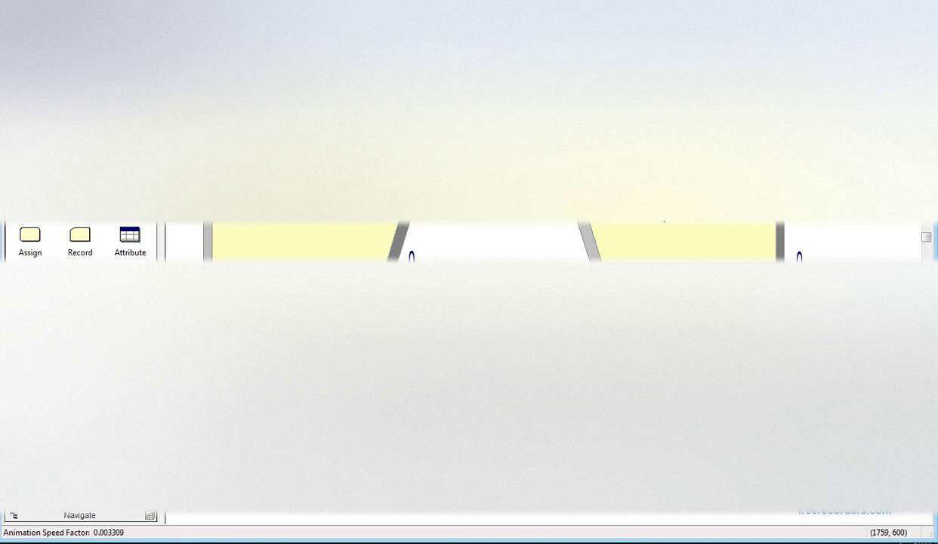
# Step: Run the model with F5 and dismiss the VBA greeting message
pyautogui.press('F5')
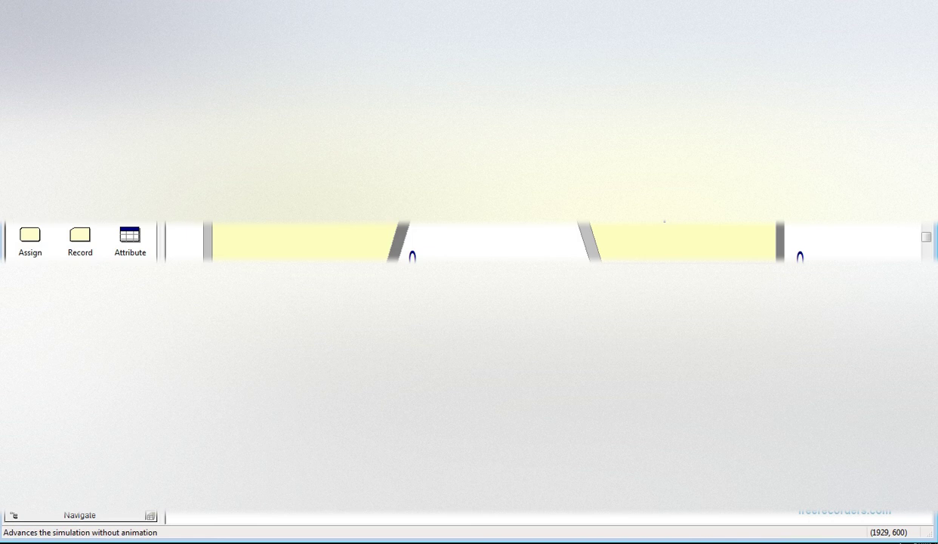
pyautogui.press('F5')
pyautogui.press('Return')
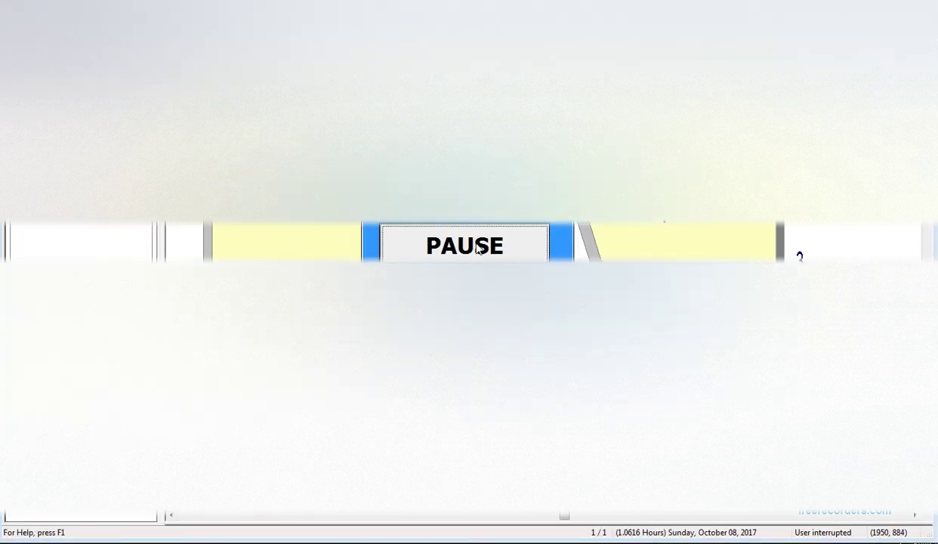
# Step: Resume the paused run with F5, then end it with Shift+F5 so the counters reset to 0
pyautogui.press('F5')
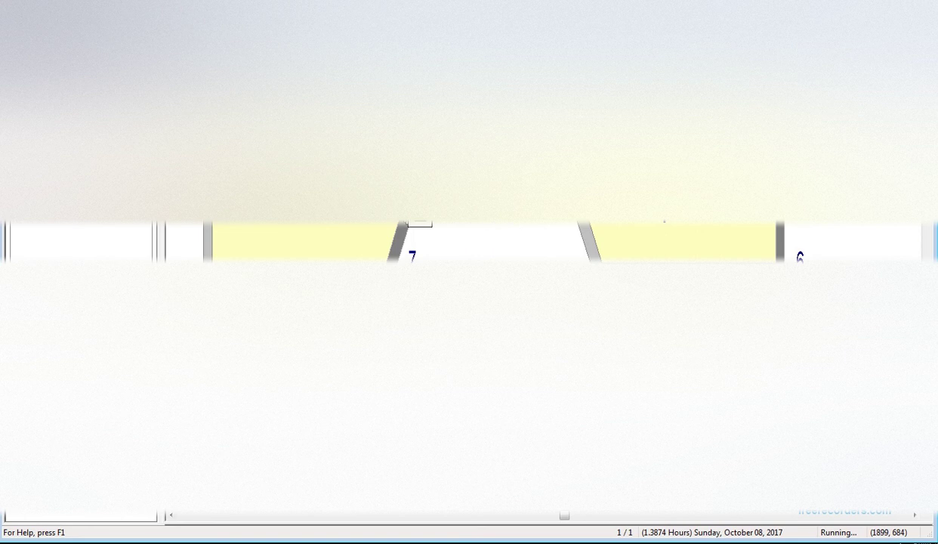
pyautogui.press('Escape')
pyautogui.hotkey('shift', 'F5')
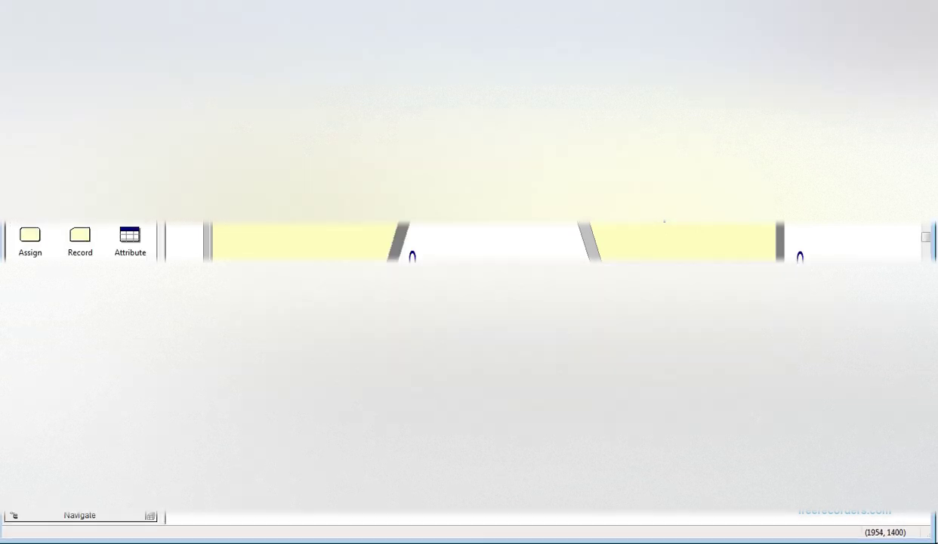